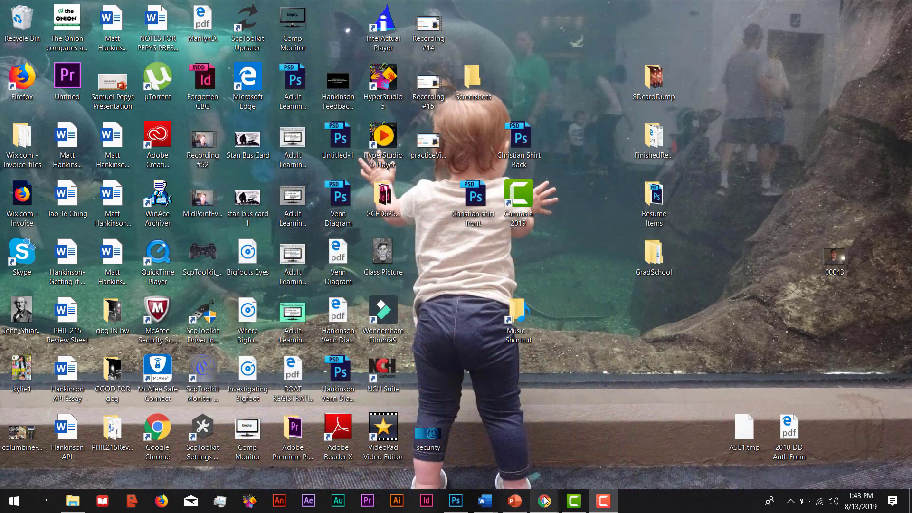
- In Chrome, go to zoom.us and open the Zoom sign-in page
mouse_move(546, 499)
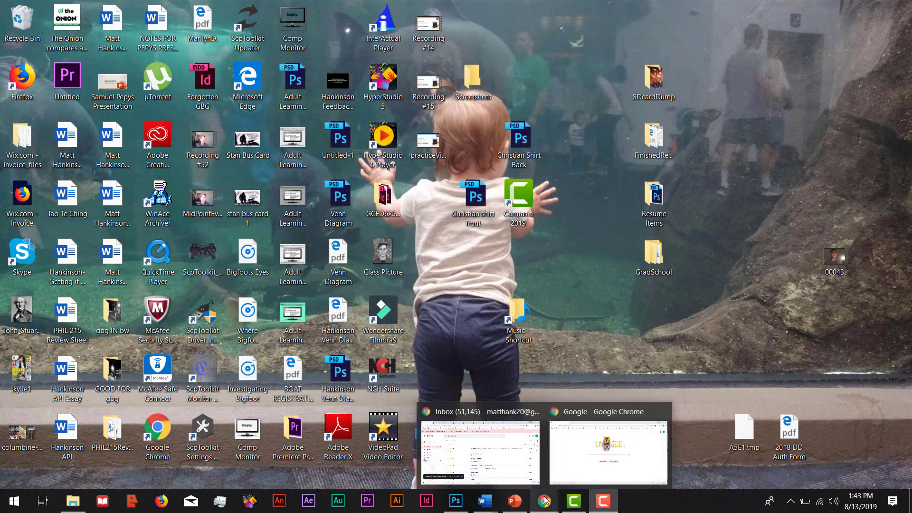
click(564, 463)
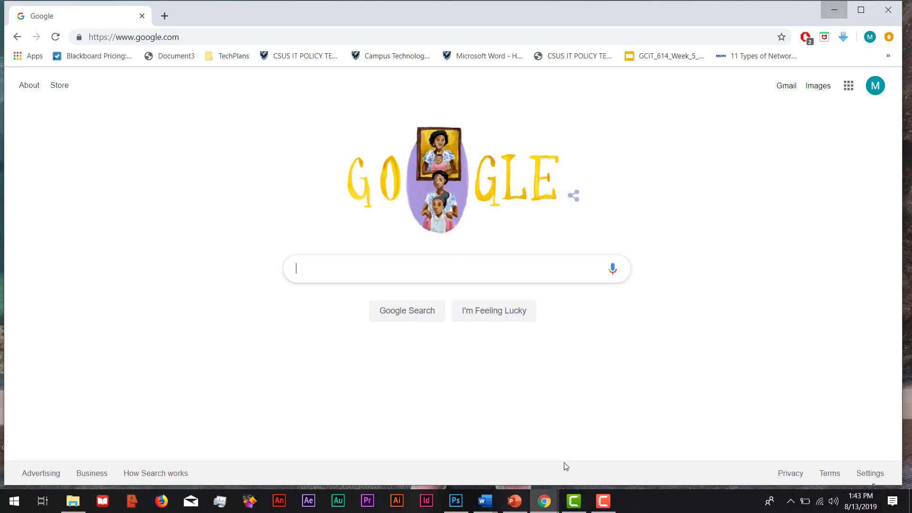
click(208, 38)
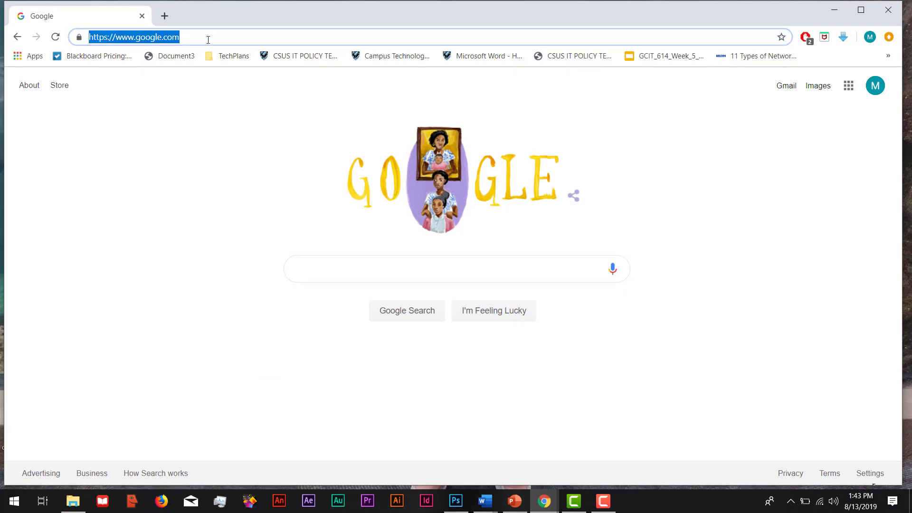
text(zoom.us)
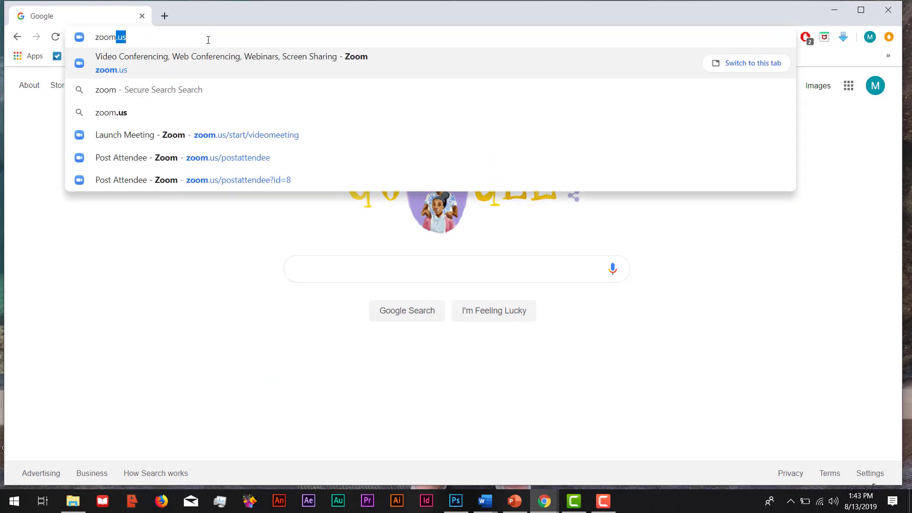
key(Return)
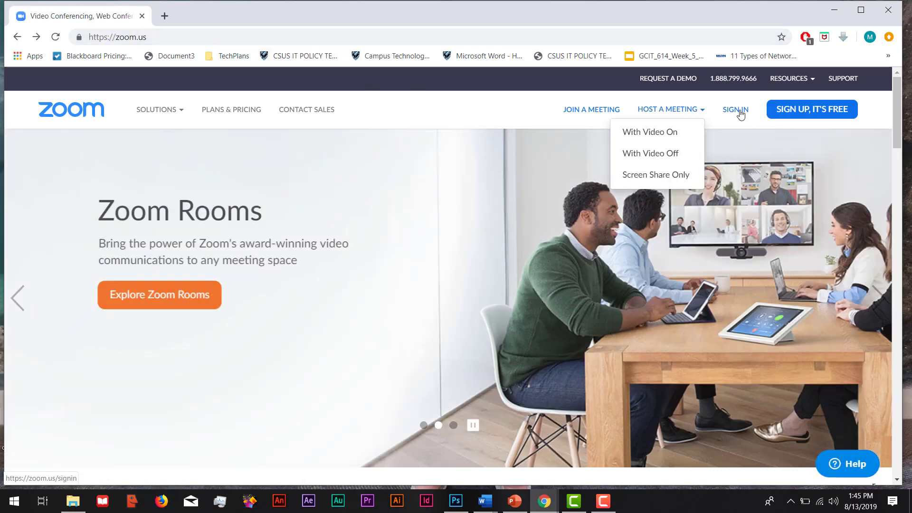
click(739, 112)
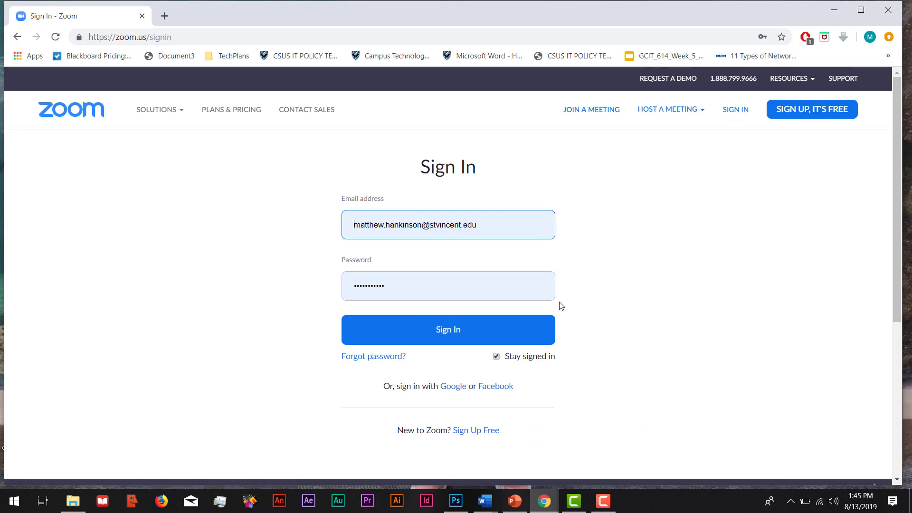
- Sign in, host a meeting with video on, and allow the Zoom Meetings app to launch
click(443, 334)
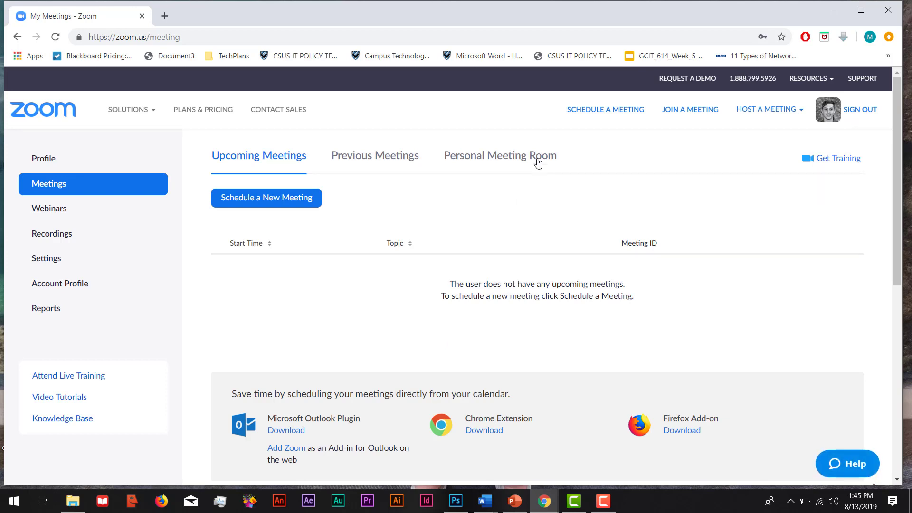
click(746, 111)
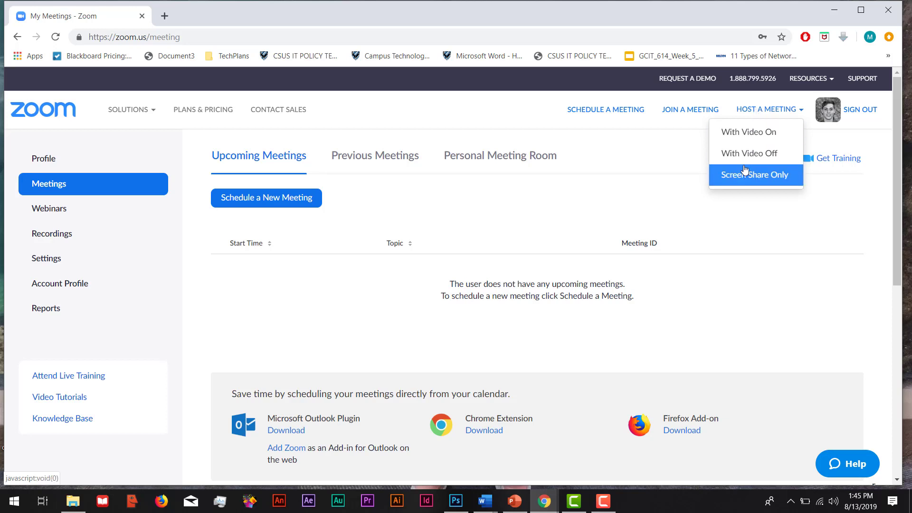
click(754, 134)
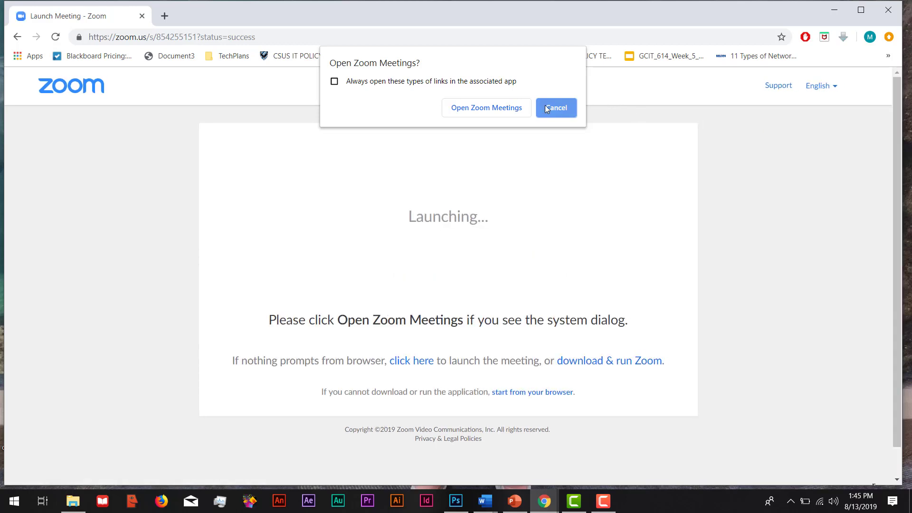
click(486, 107)
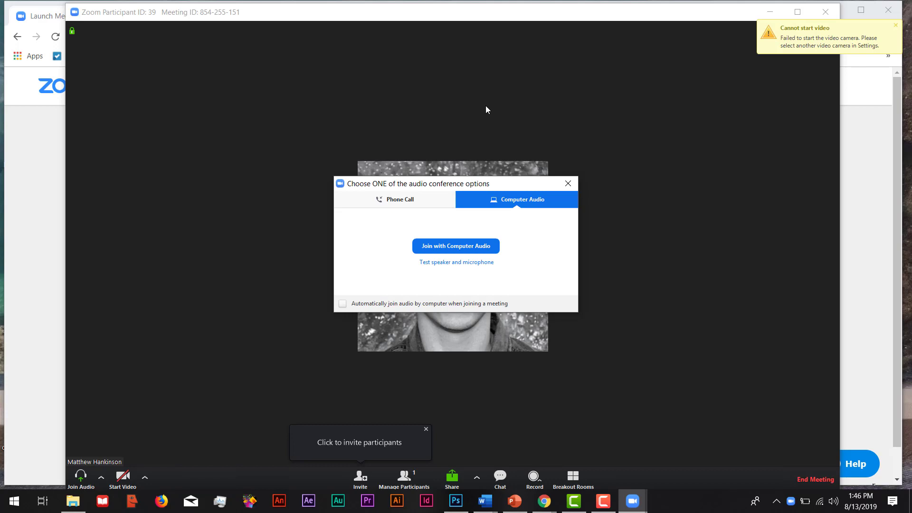
- Join the meeting audio using computer audio
click(445, 248)
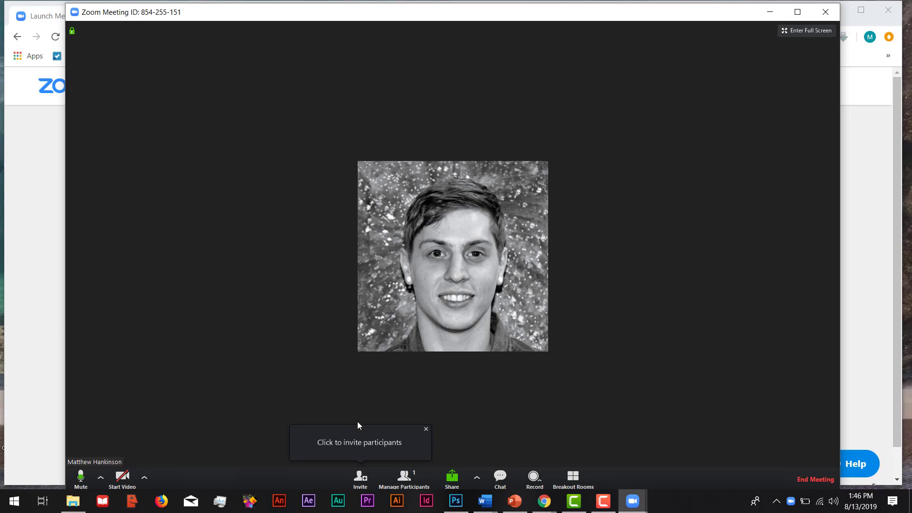
- Copy the meeting invitation from the Invite window and open a new Chrome tab
click(360, 477)
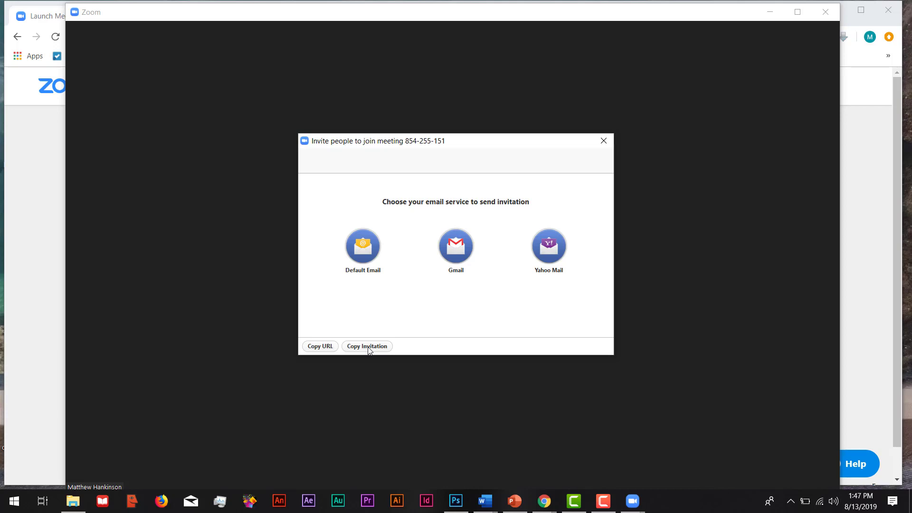
click(369, 346)
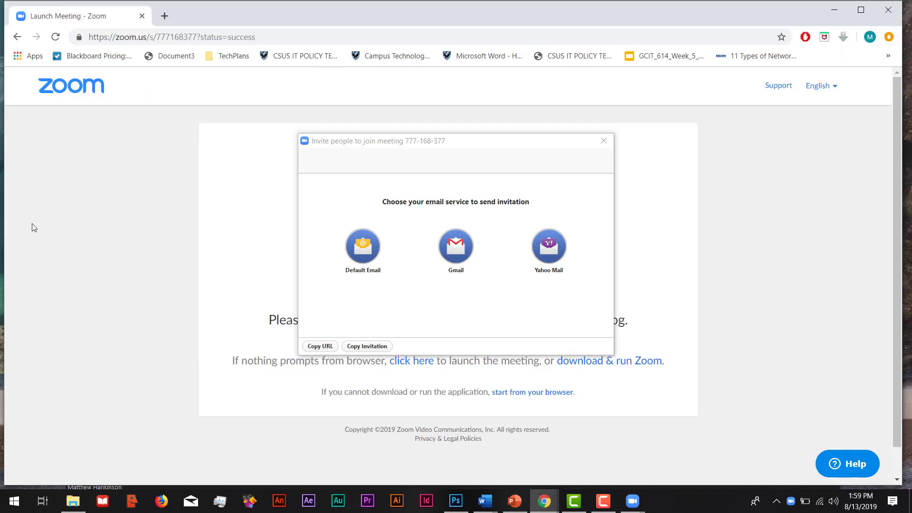
key(ctrl+t)
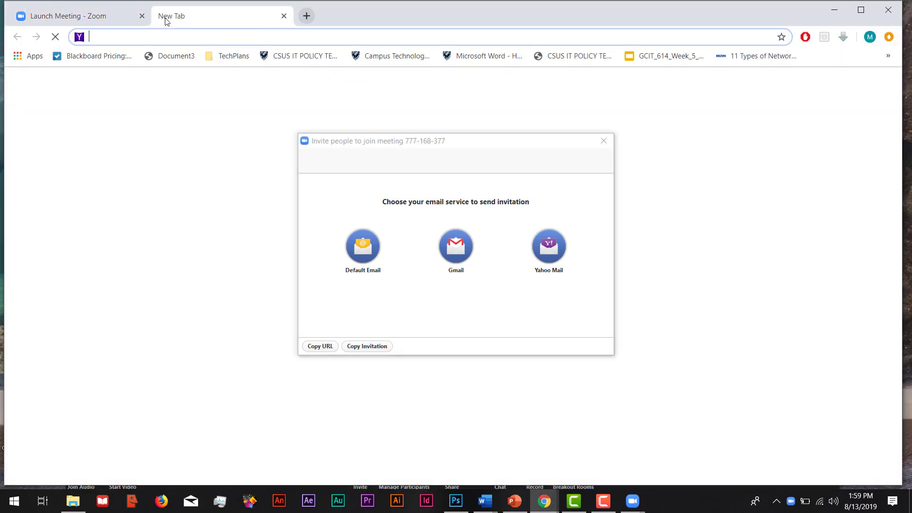
- Load gmail.com in the new tab and close the Zoom invitation window
text(gmail.com)
key(Return)
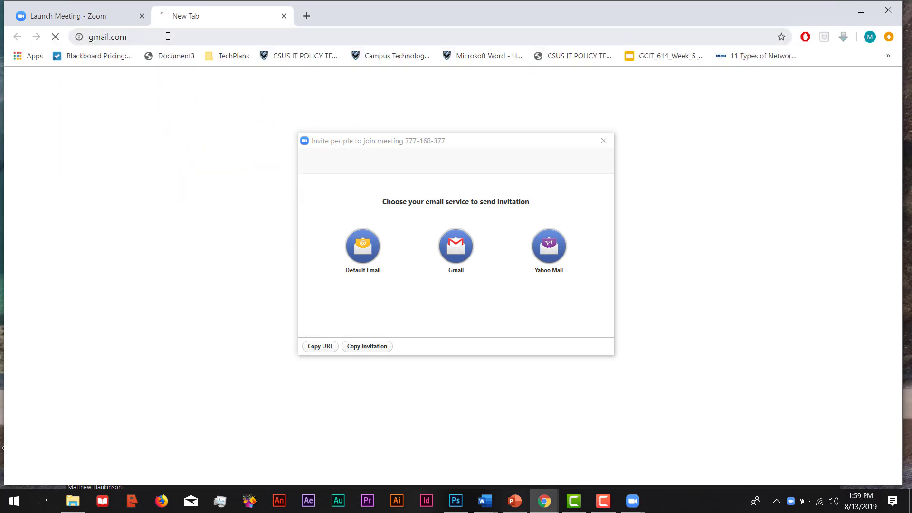
click(604, 141)
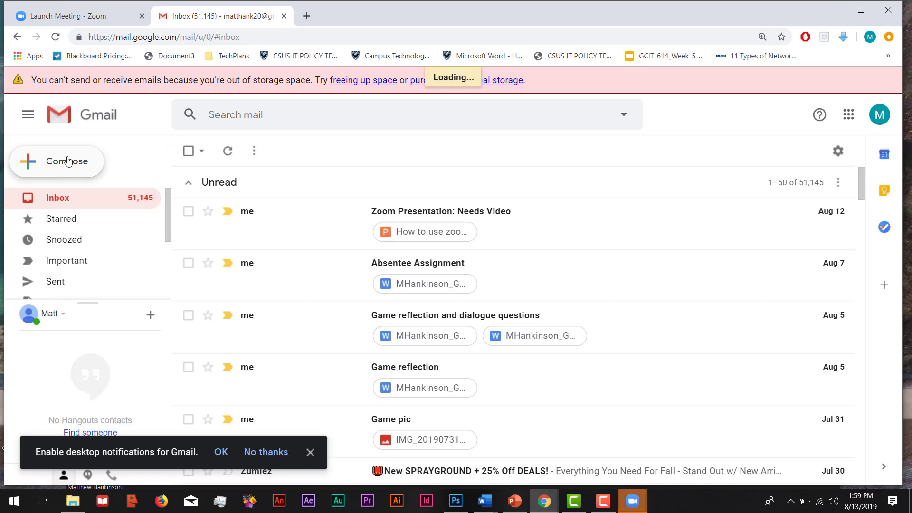
- Compose an email to the suggested contact, paste the Zoom invitation into the body, and send it
click(67, 161)
text(matthank)
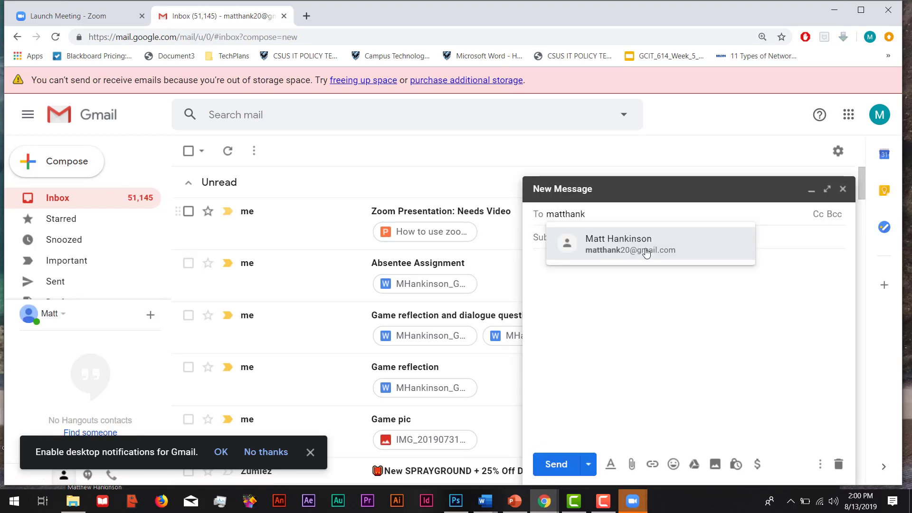
click(638, 245)
click(642, 280)
right_click(632, 295)
click(659, 180)
click(556, 463)
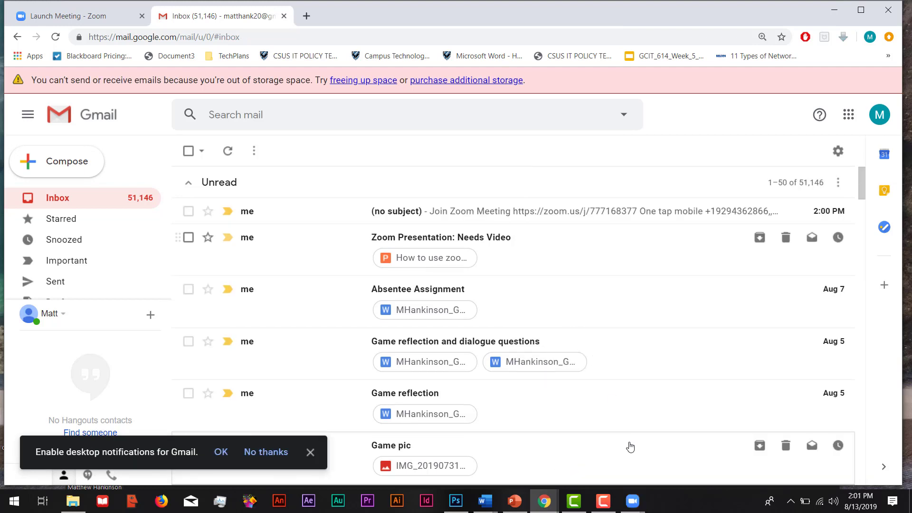
mouse_move(633, 501)
click(671, 462)
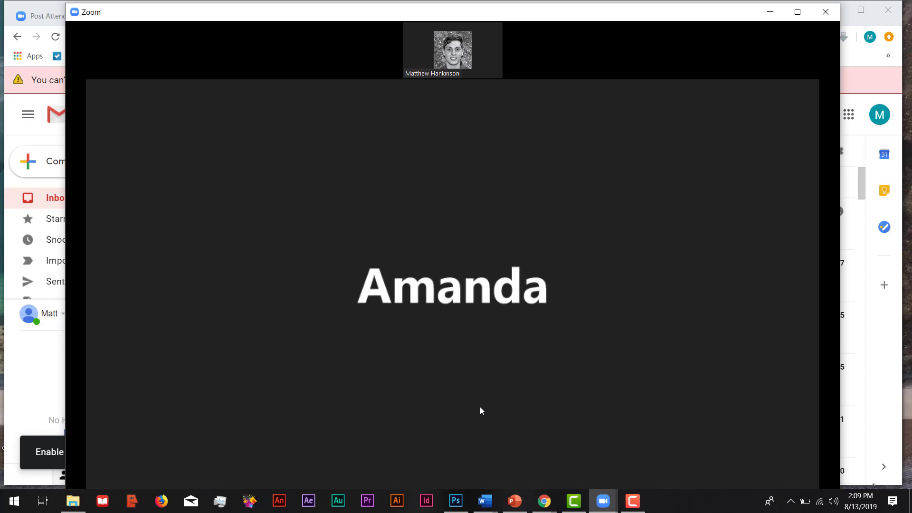
- Share a blank Whiteboard with the meeting
mouse_move(464, 448)
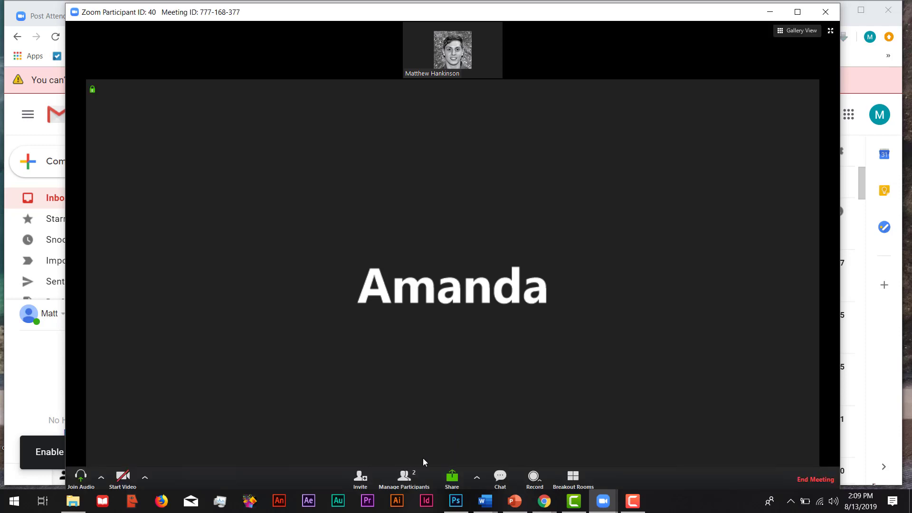
click(450, 480)
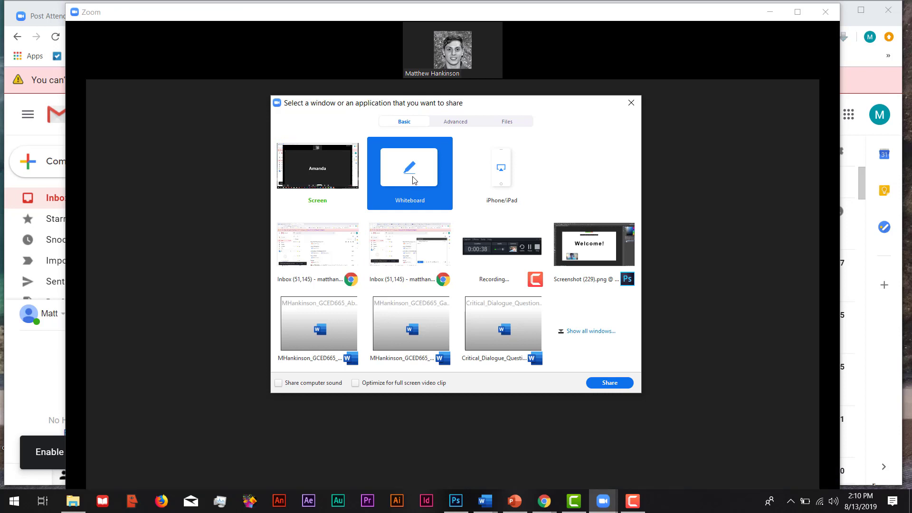
click(611, 385)
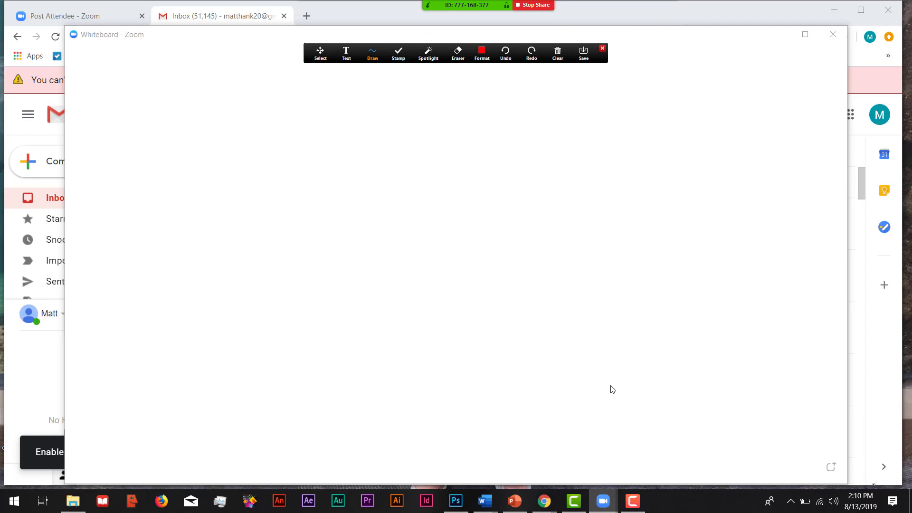
- Add the text 'Welcome!' near the whiteboard's top centre and select it for restyling
click(346, 56)
click(295, 133)
text(Welcome!)
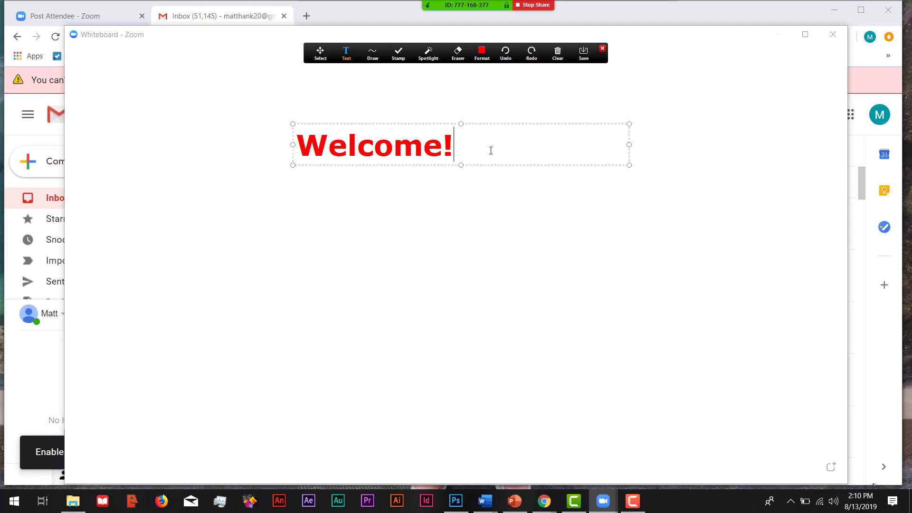
drag(490, 149, 295, 144)
click(482, 51)
- Make the 'Welcome!' text blue and turn off its bold
click(480, 54)
click(481, 56)
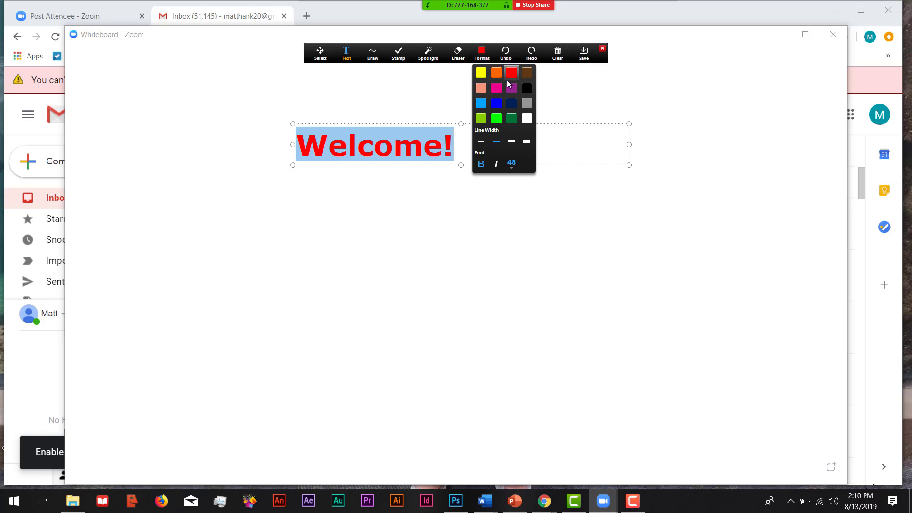
click(496, 104)
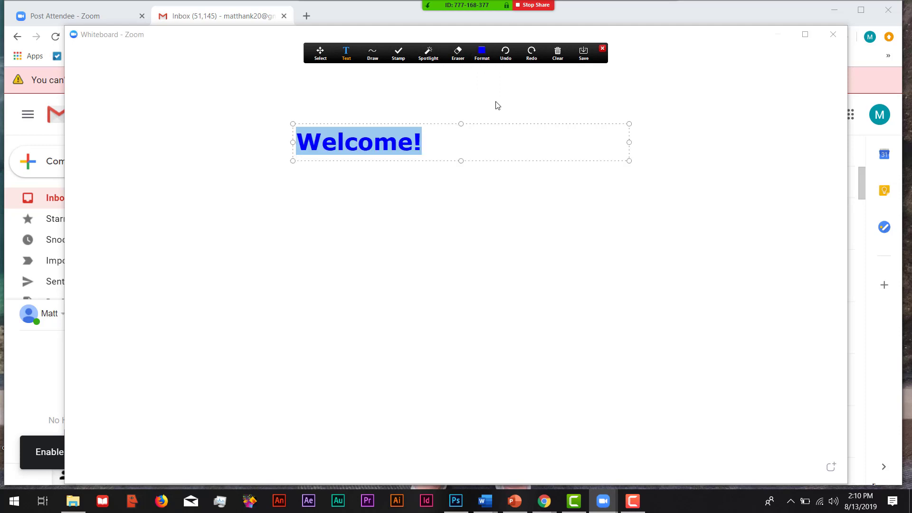
click(481, 55)
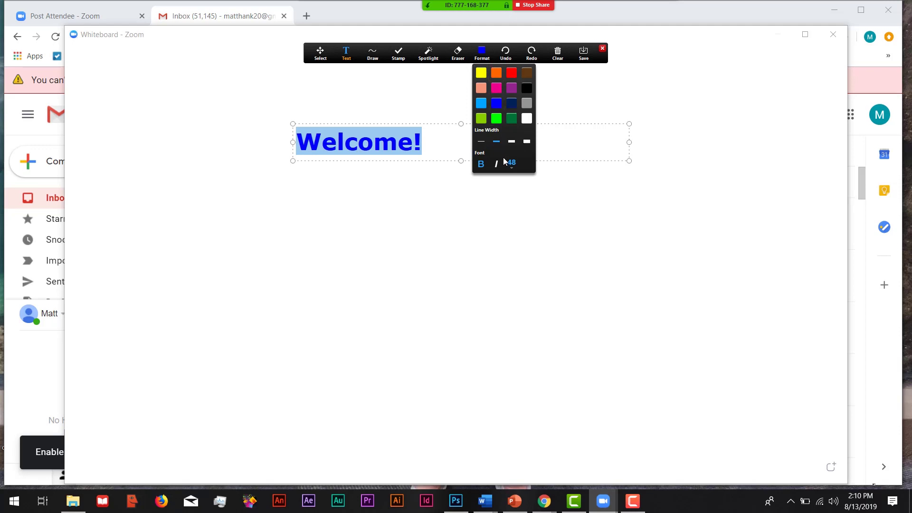
click(480, 164)
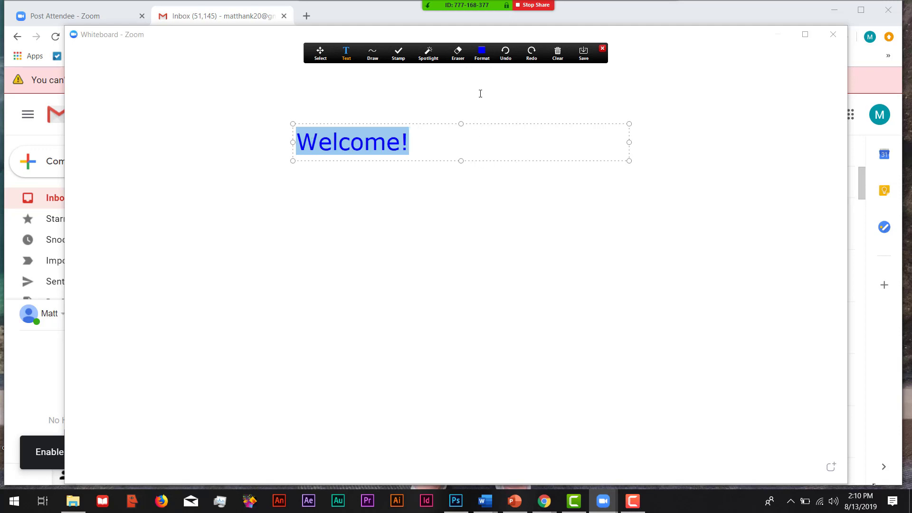
- Set the 'Welcome!' text to 72 pt and commit it on the canvas
click(482, 56)
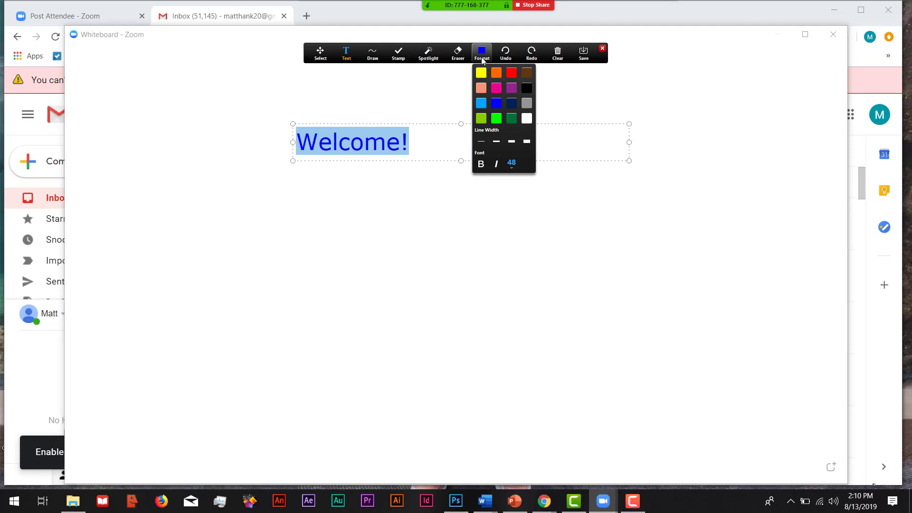
click(511, 163)
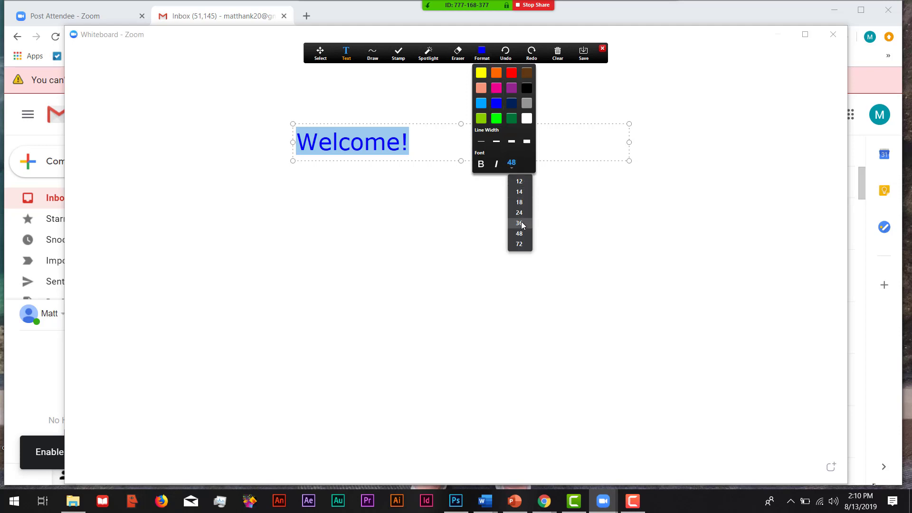
click(519, 244)
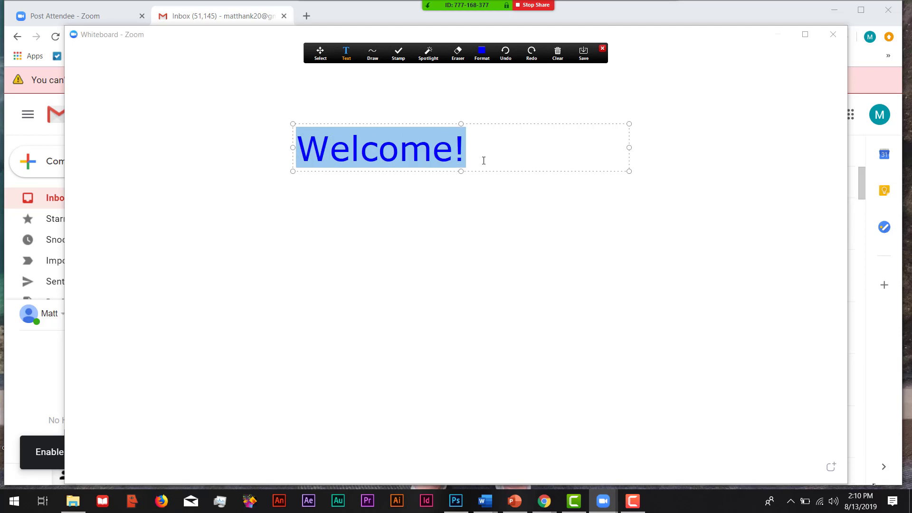
click(486, 192)
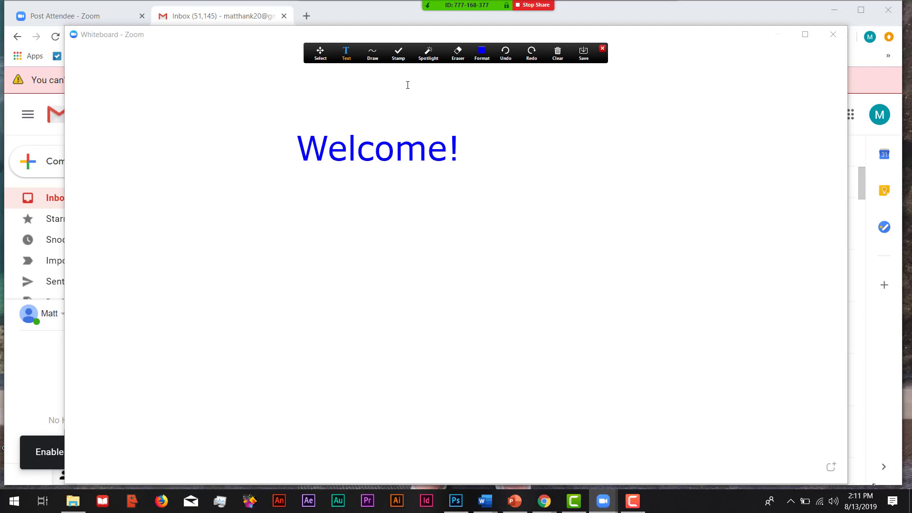
click(374, 62)
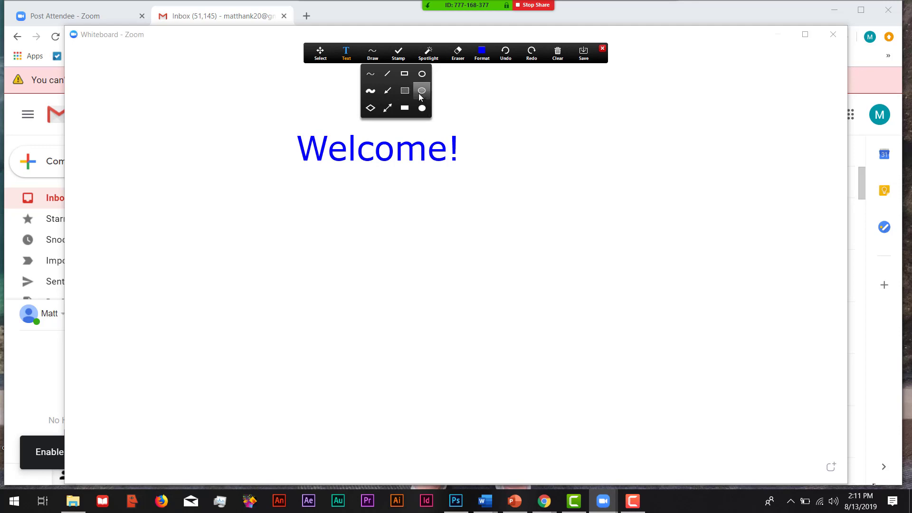
- Draw a green freehand line underlining 'Welcome!'
click(371, 75)
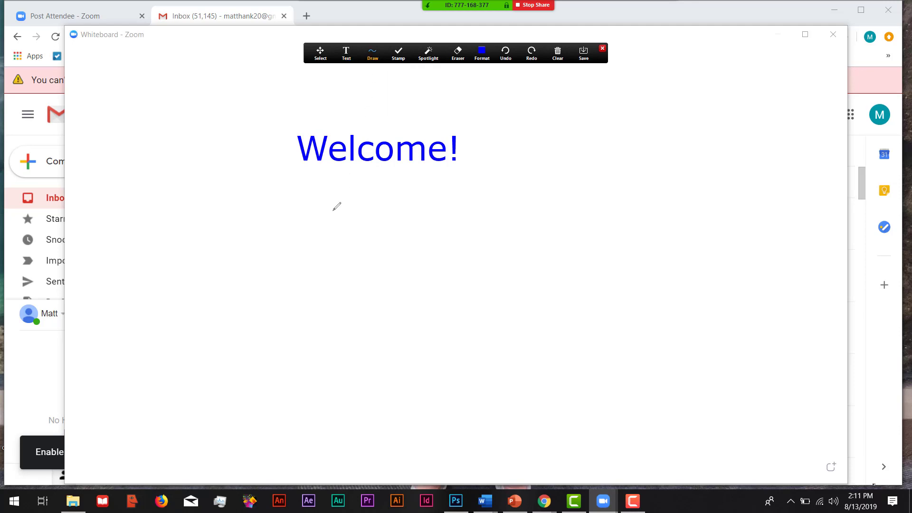
click(482, 54)
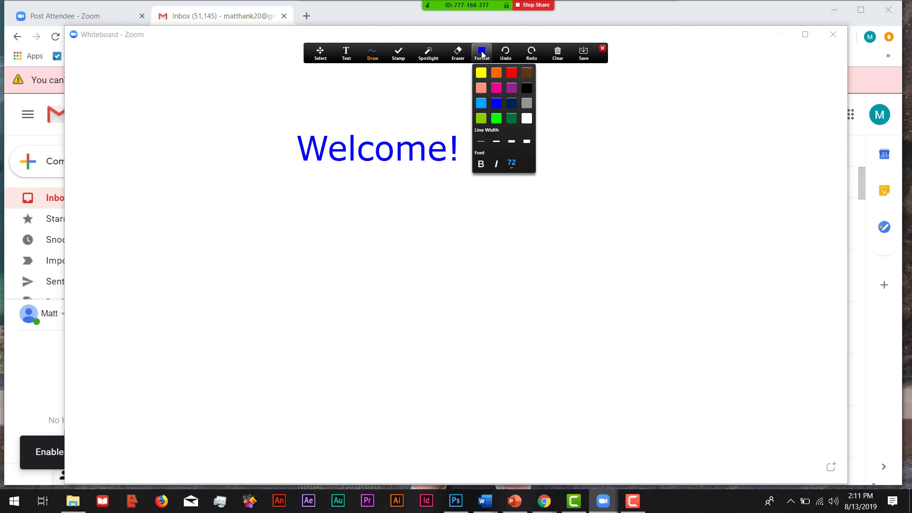
click(495, 118)
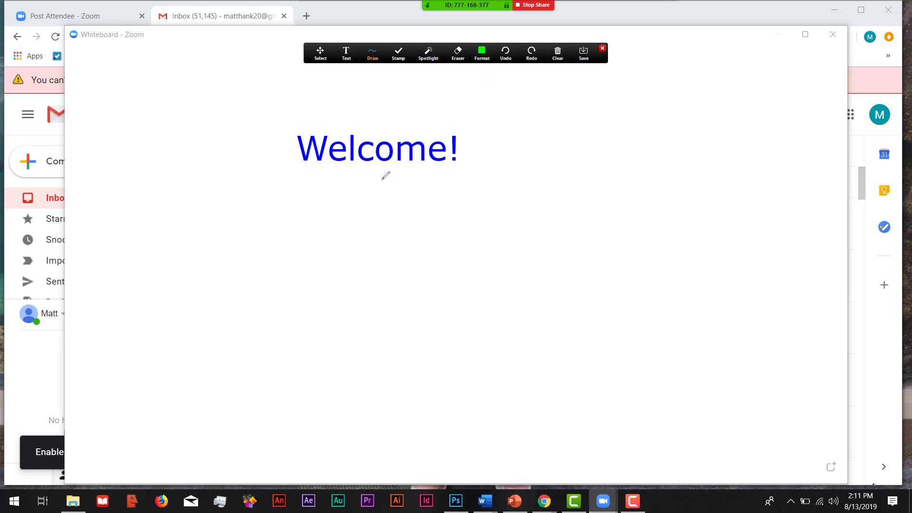
drag(268, 174, 489, 171)
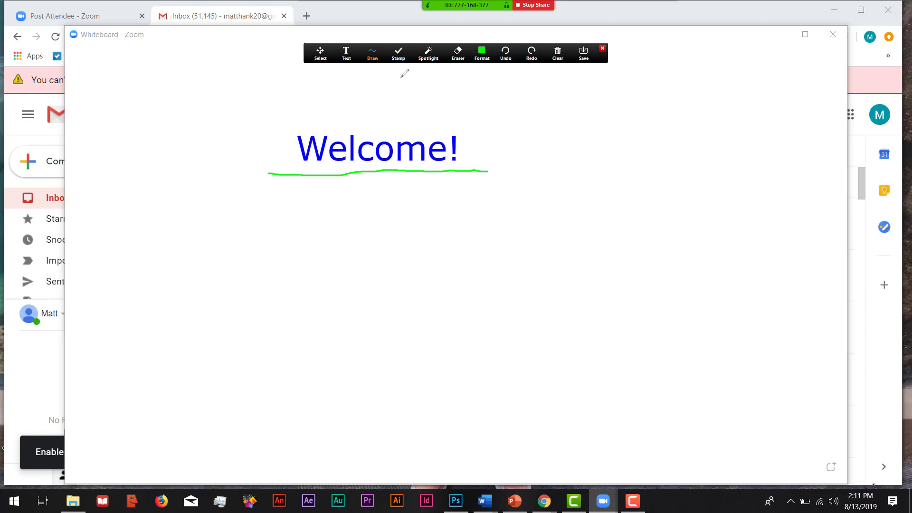
click(399, 56)
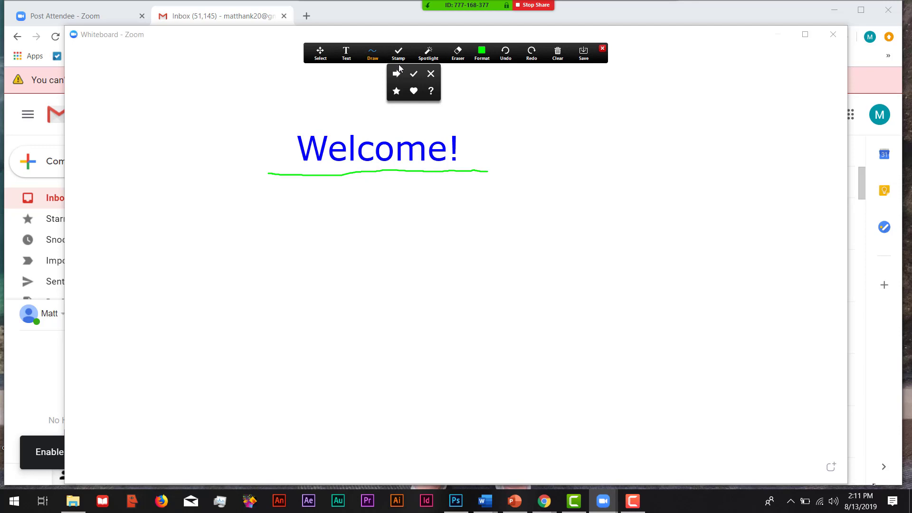
- Stamp an arrow left of 'Welcome!' and a check mark above it
click(397, 76)
click(276, 149)
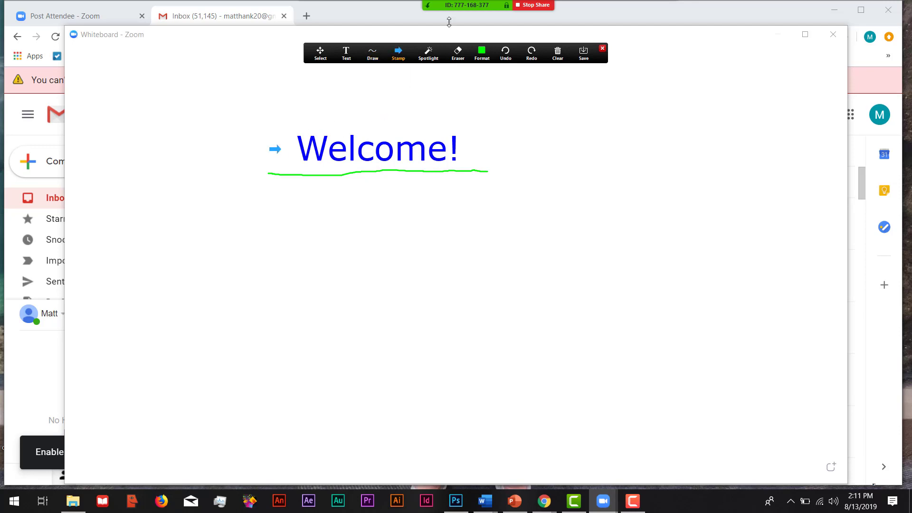
click(399, 54)
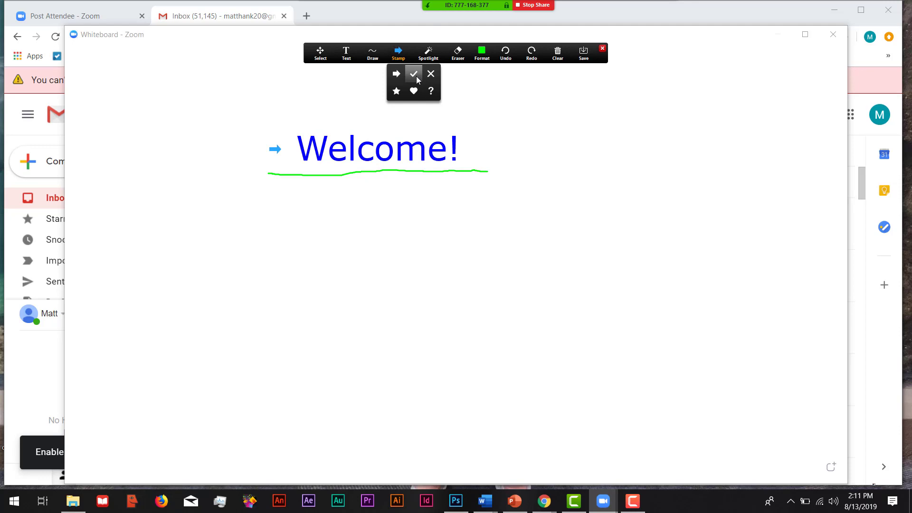
click(413, 73)
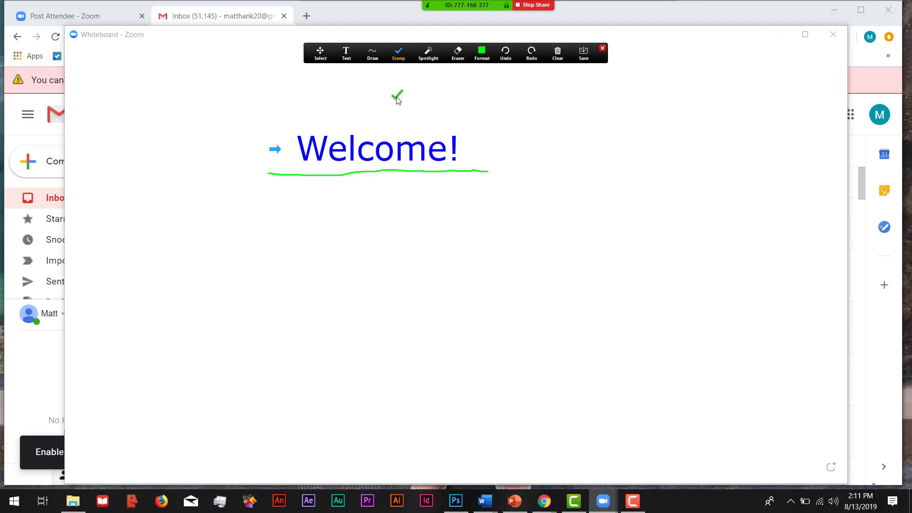
- Switch the annotation tool to the spotlight pointer
click(399, 54)
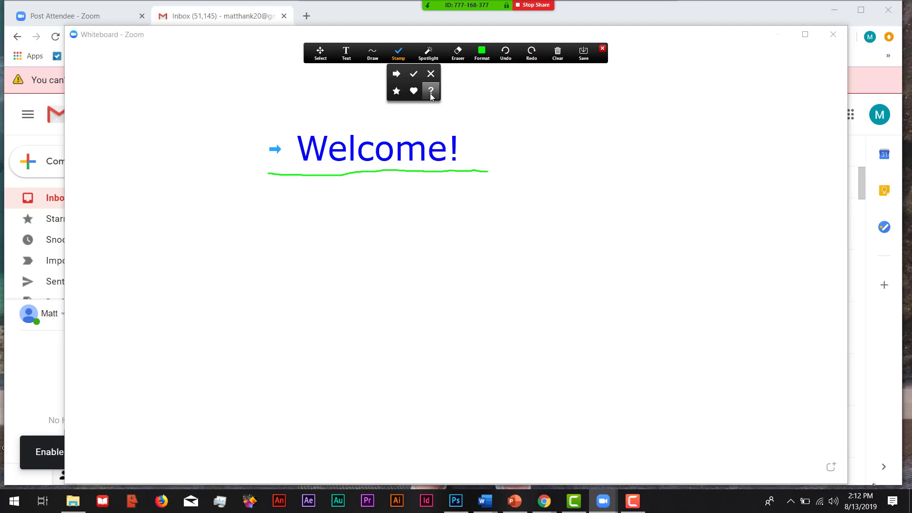
click(394, 61)
mouse_move(428, 55)
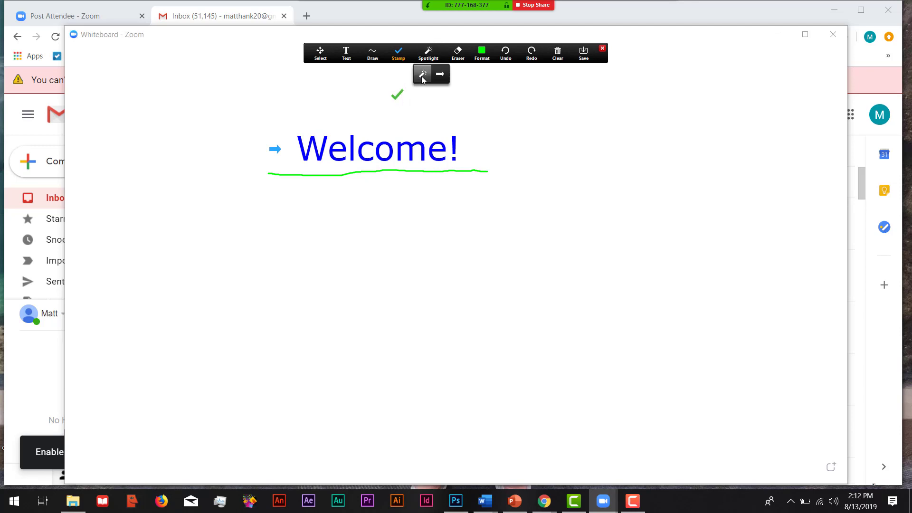
click(422, 73)
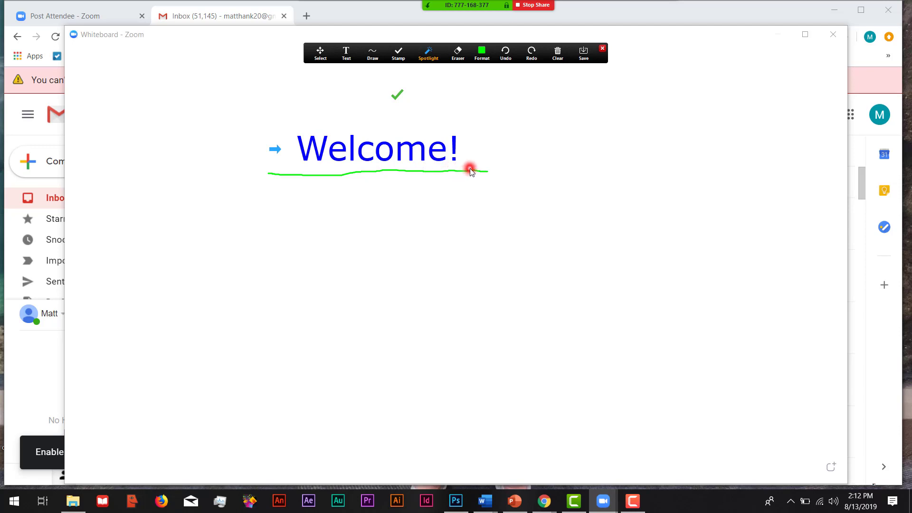
- Erase the green check mark, the blue arrow stamp, and the Welcome! text with its green underline
click(457, 54)
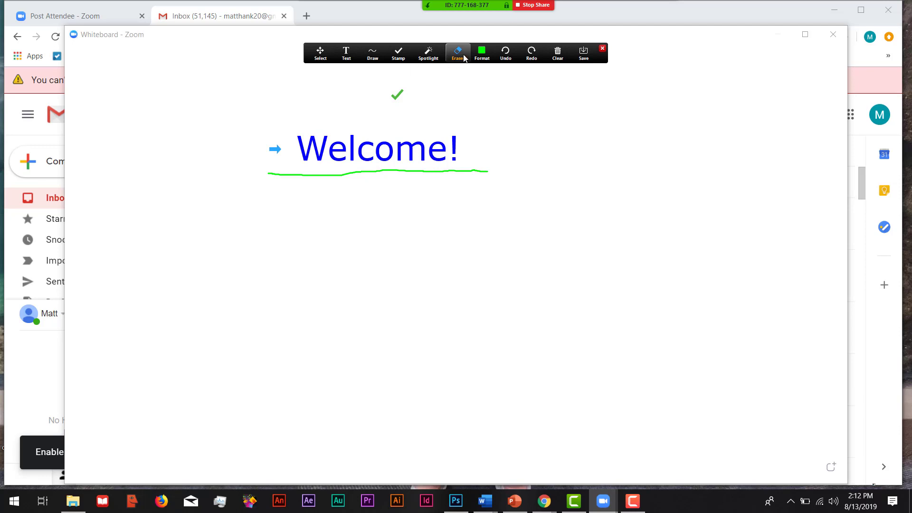
click(398, 95)
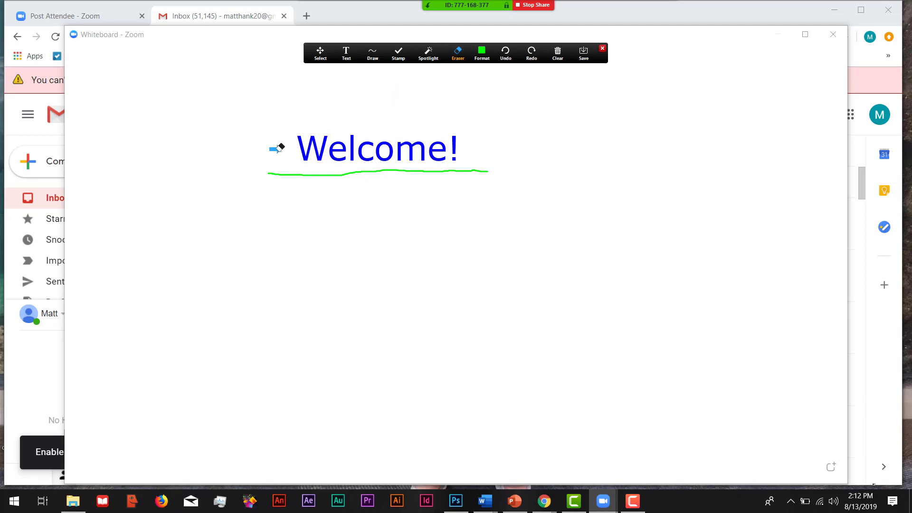
click(276, 149)
click(290, 174)
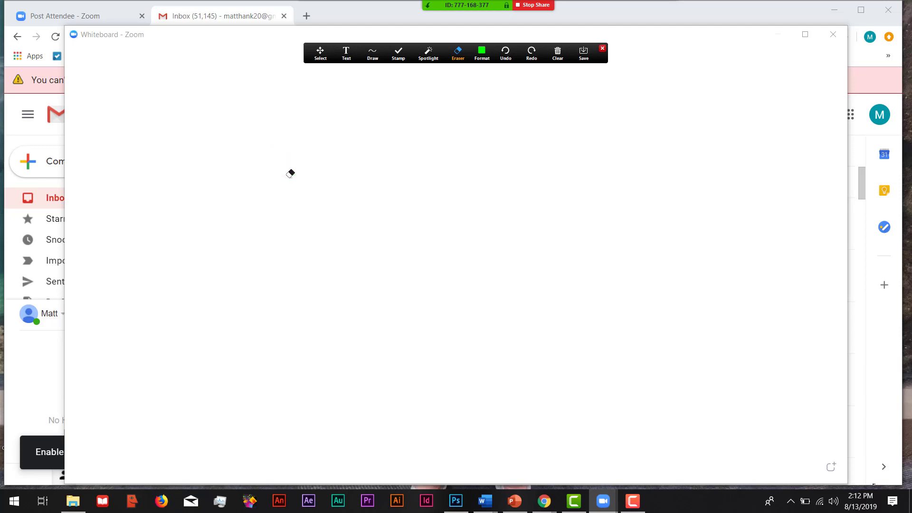
- Use Undo, Redo, then Undo to restore the blue Welcome! text, and open the Clear options
click(506, 56)
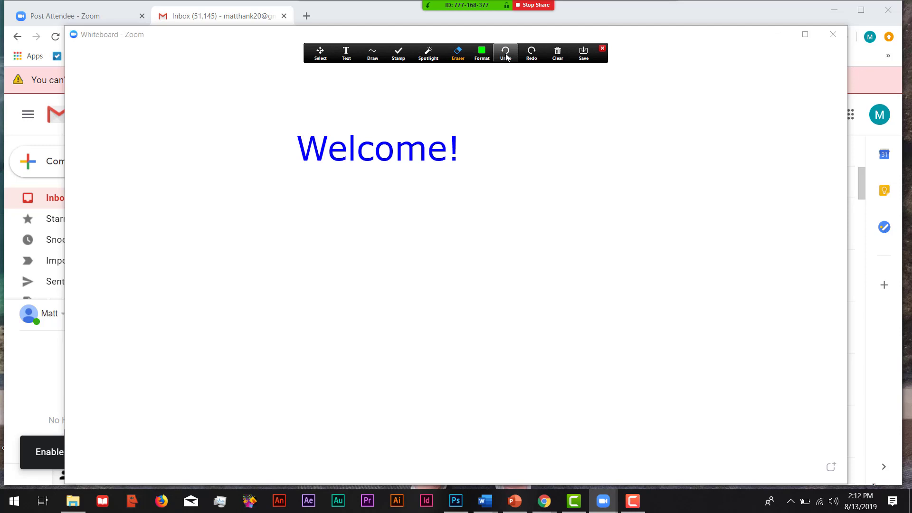
click(531, 54)
click(505, 56)
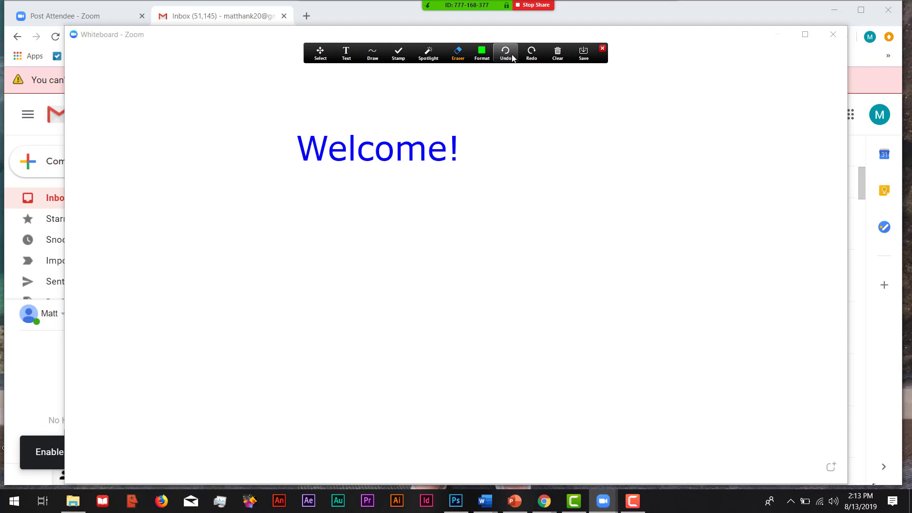
click(557, 60)
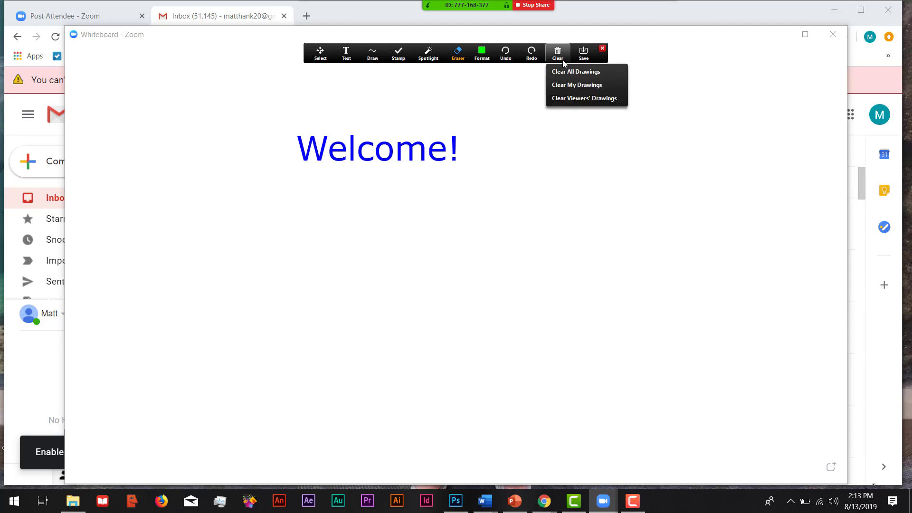